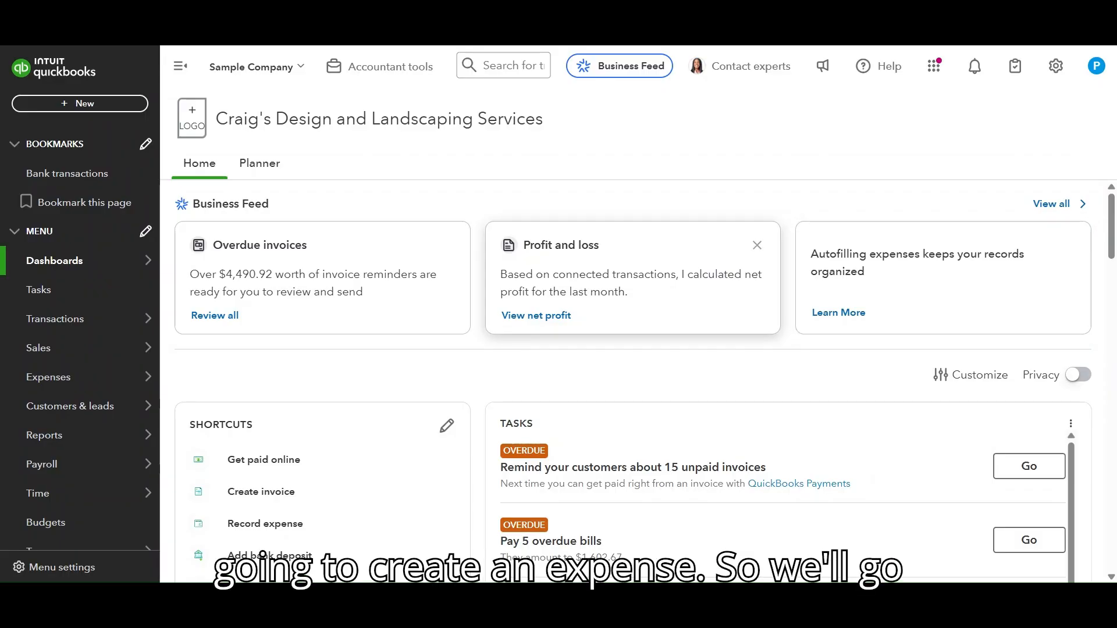
Step: Start a new expense transaction from the Expenses page
mouse_move(75, 377)
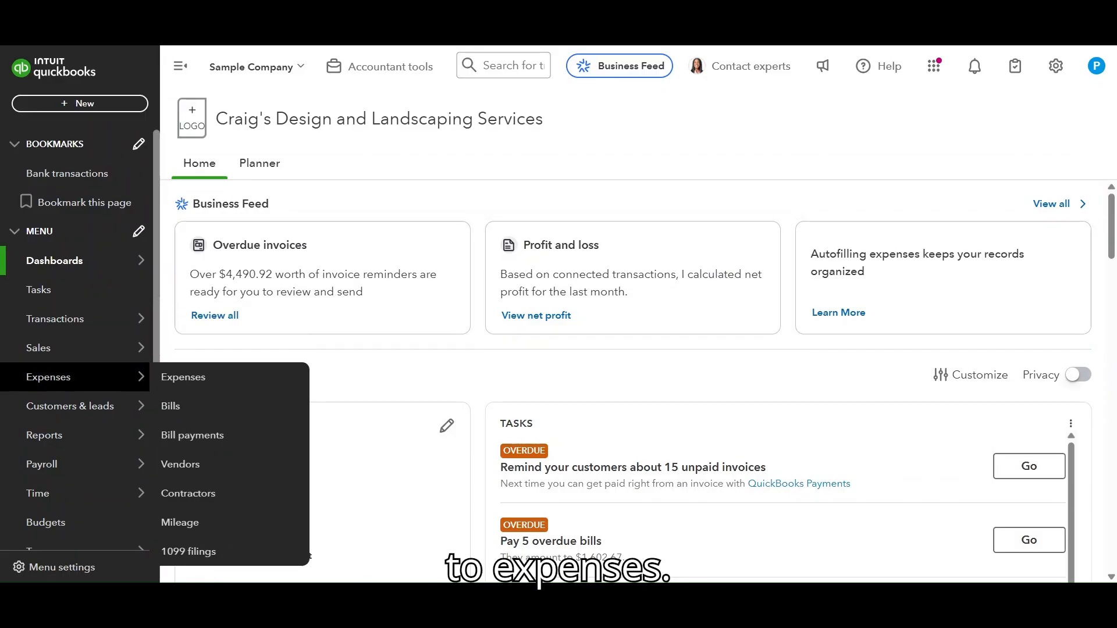
click(215, 382)
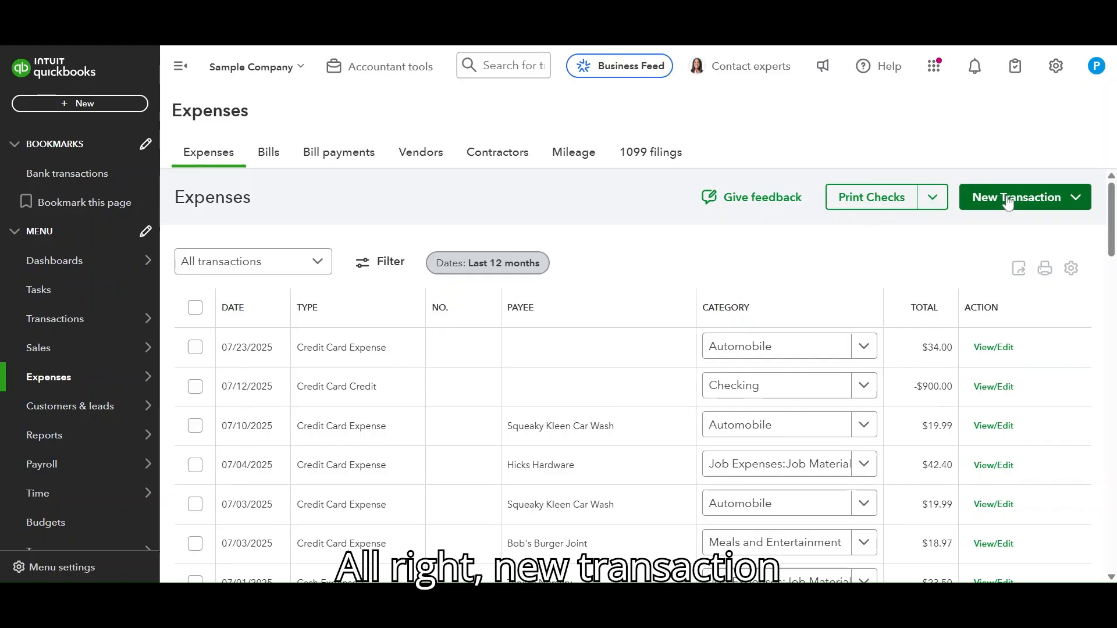
click(1009, 200)
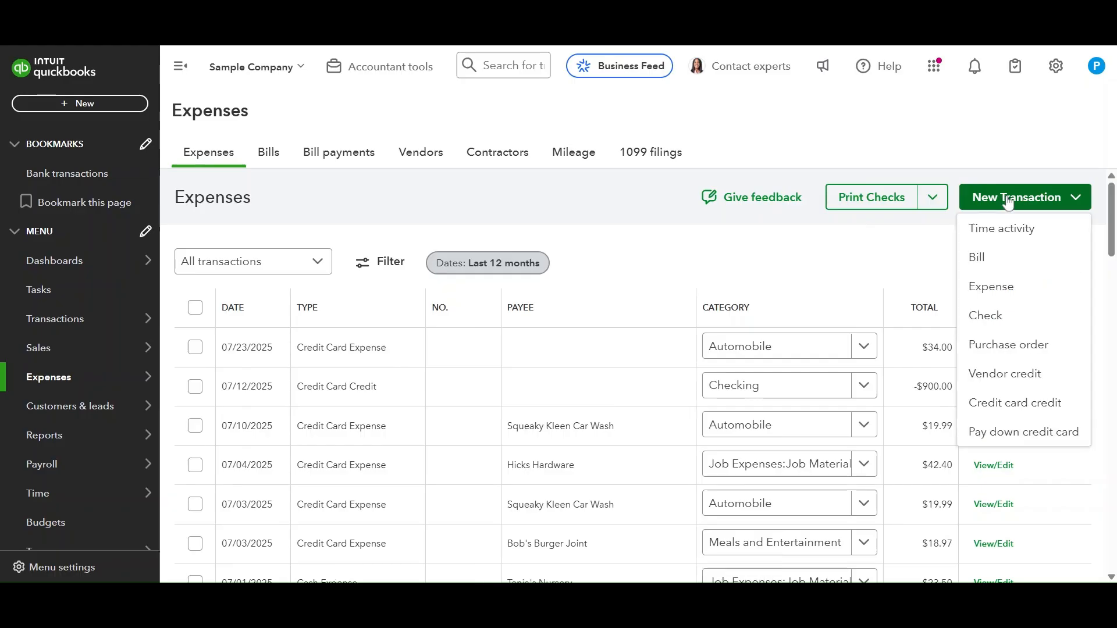
click(996, 288)
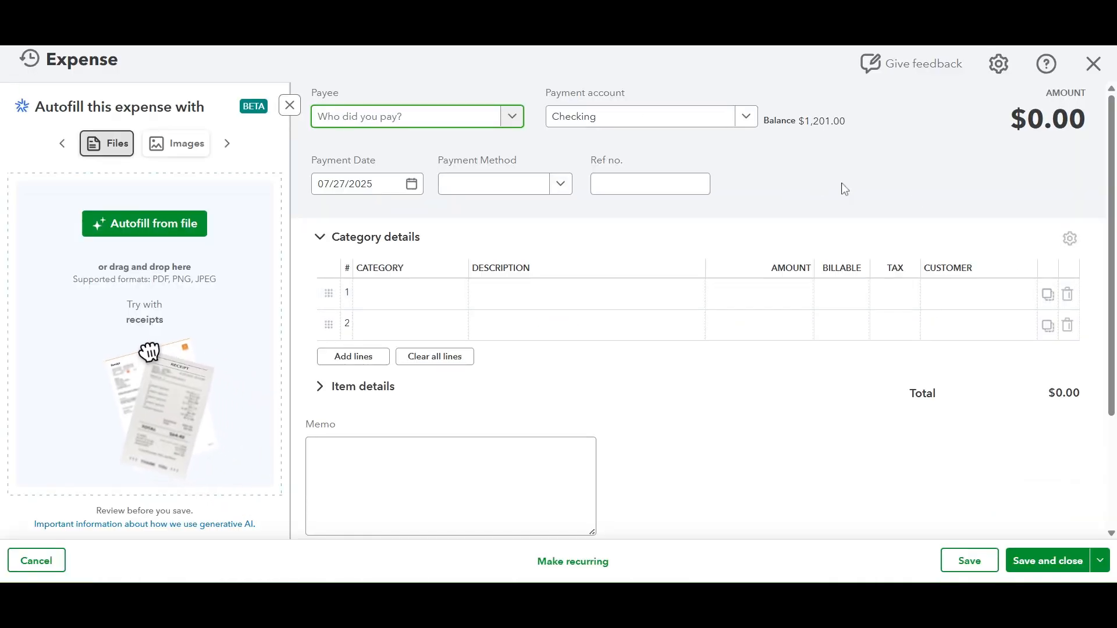
Step: Choose Tania's Nursery as the payee and Visa as the payment account for the expense
click(289, 106)
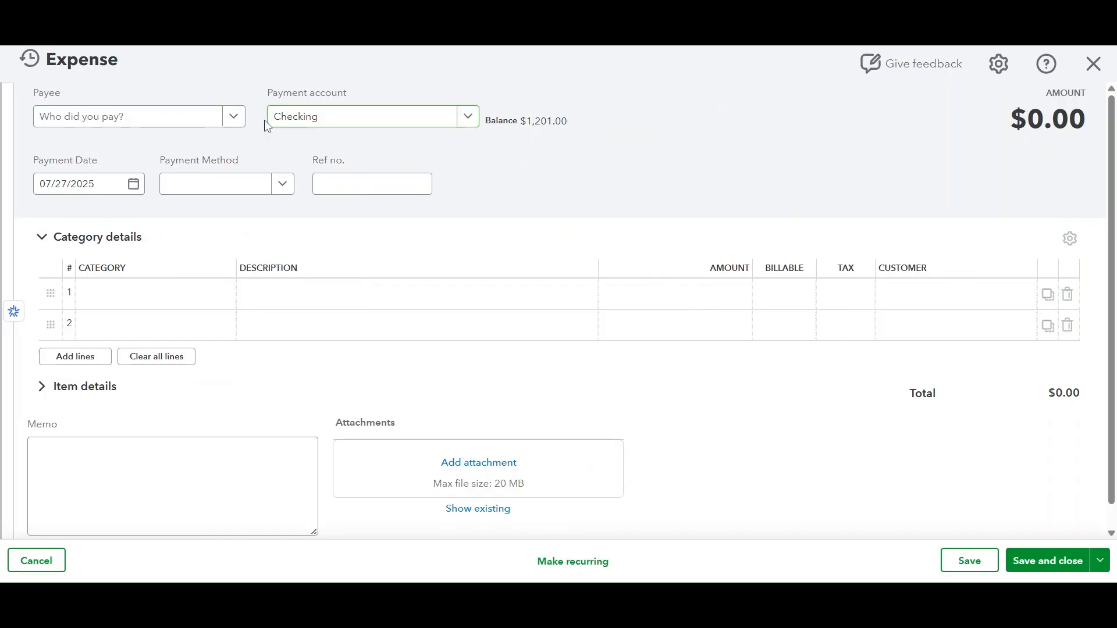
click(234, 118)
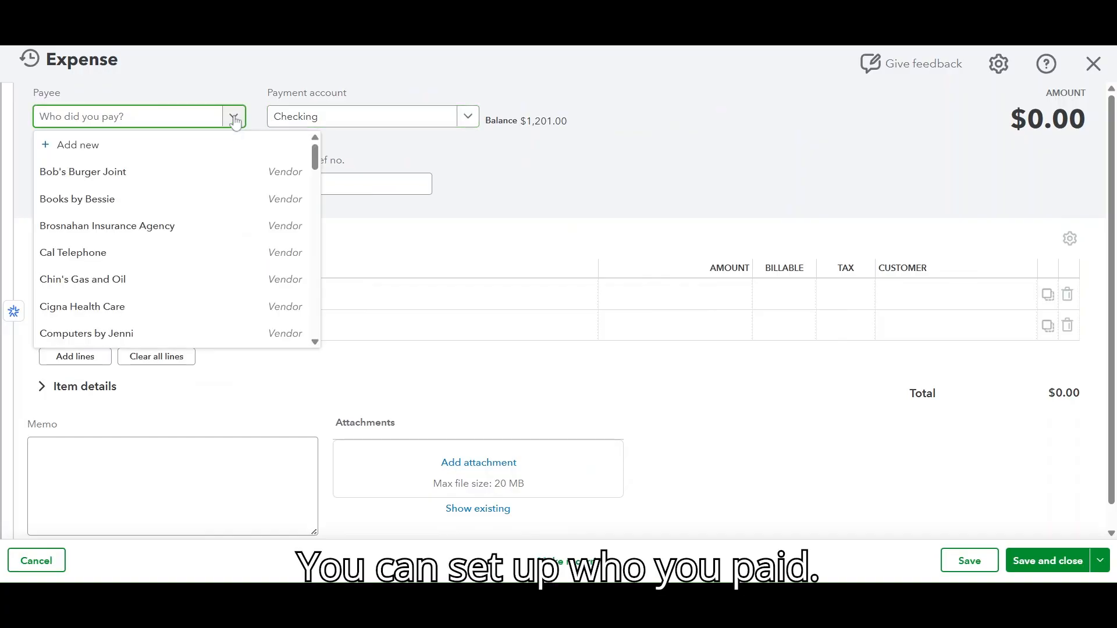
scroll(221, 237, down, 5)
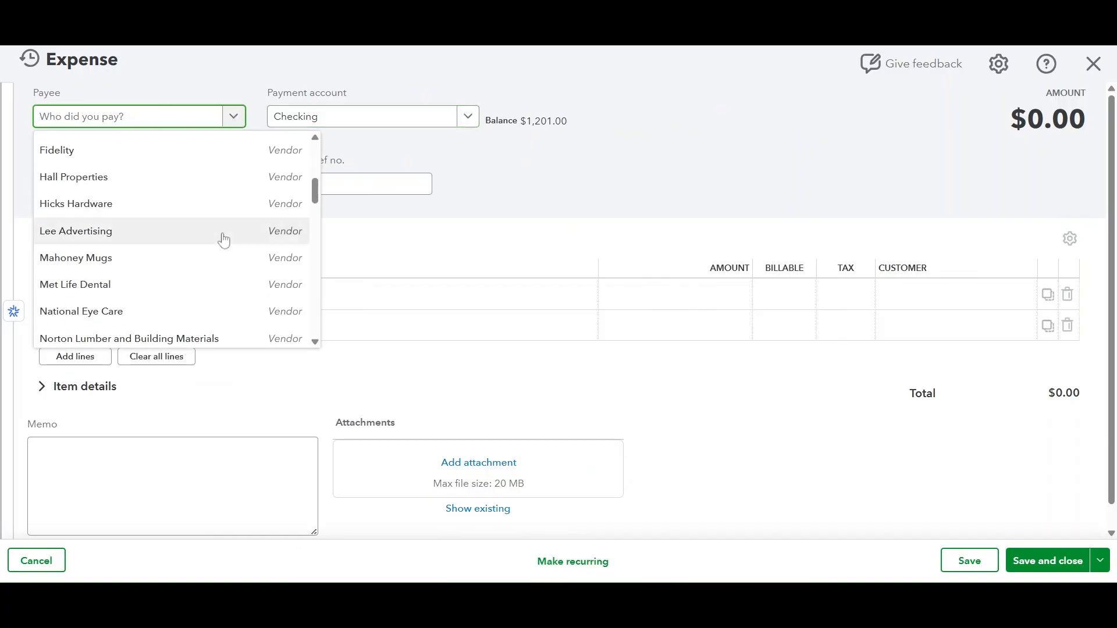
scroll(224, 239, down, 3)
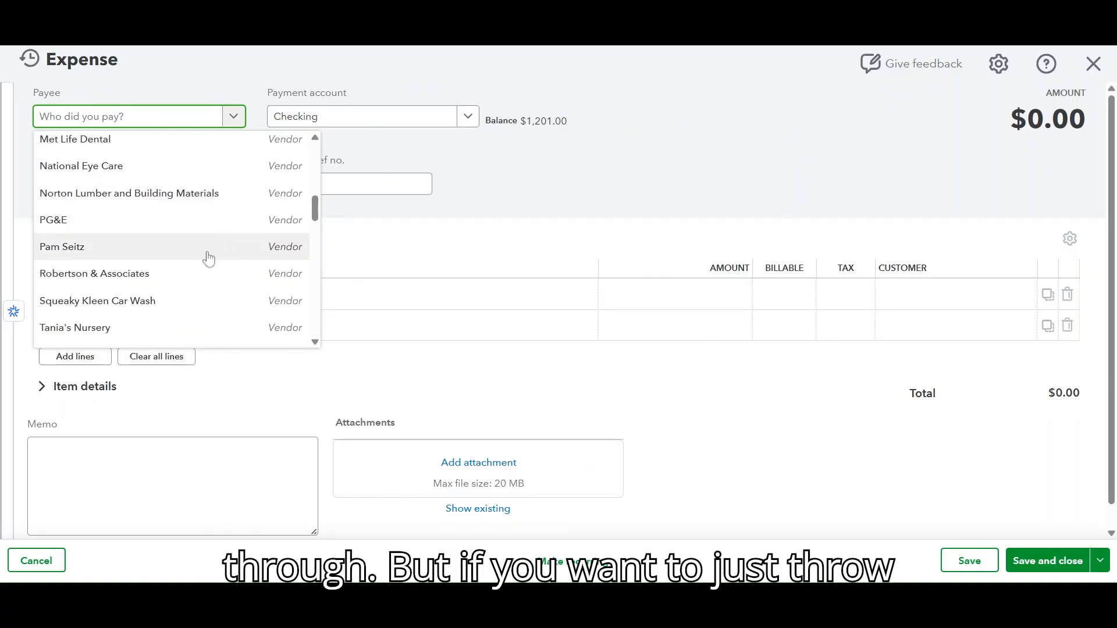
click(184, 327)
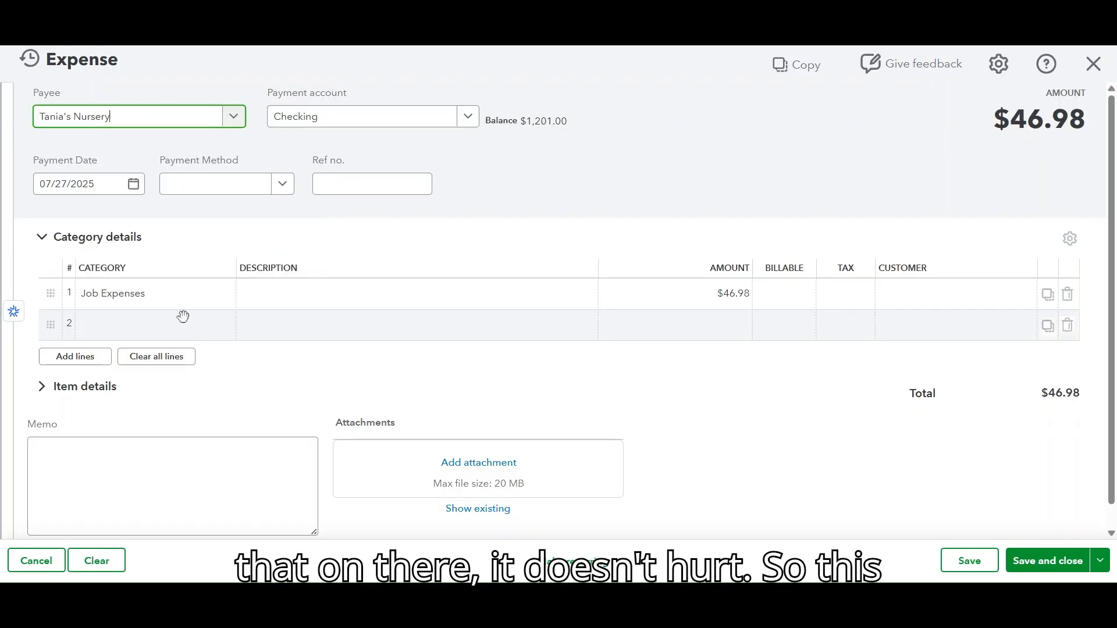
click(466, 118)
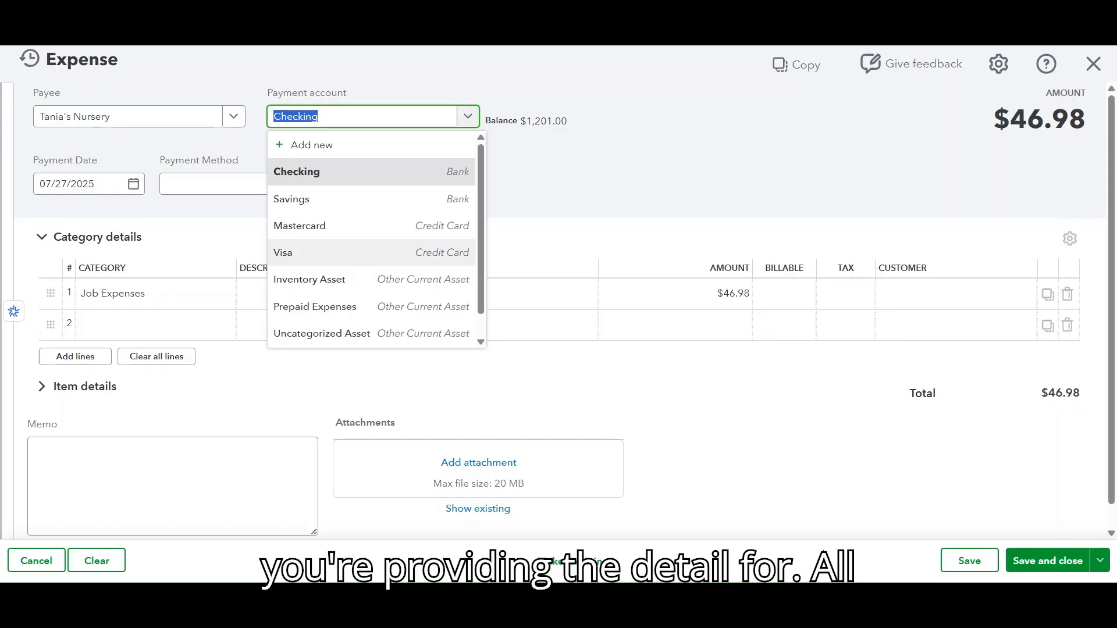
click(392, 257)
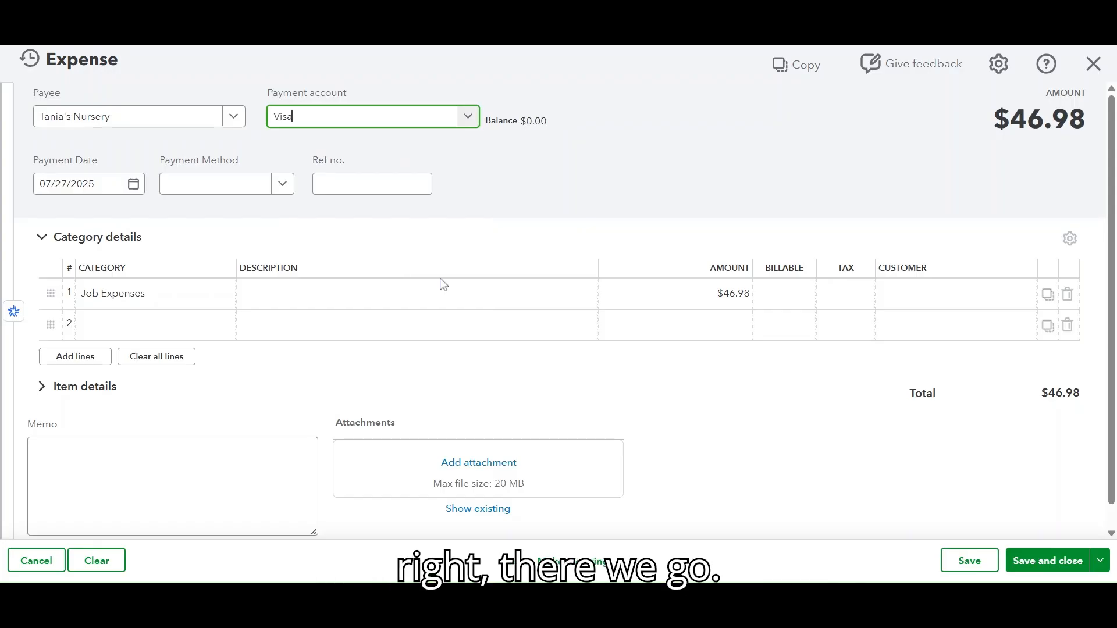
Step: Set the first line's category to Cost of Goods Sold
click(220, 293)
click(221, 297)
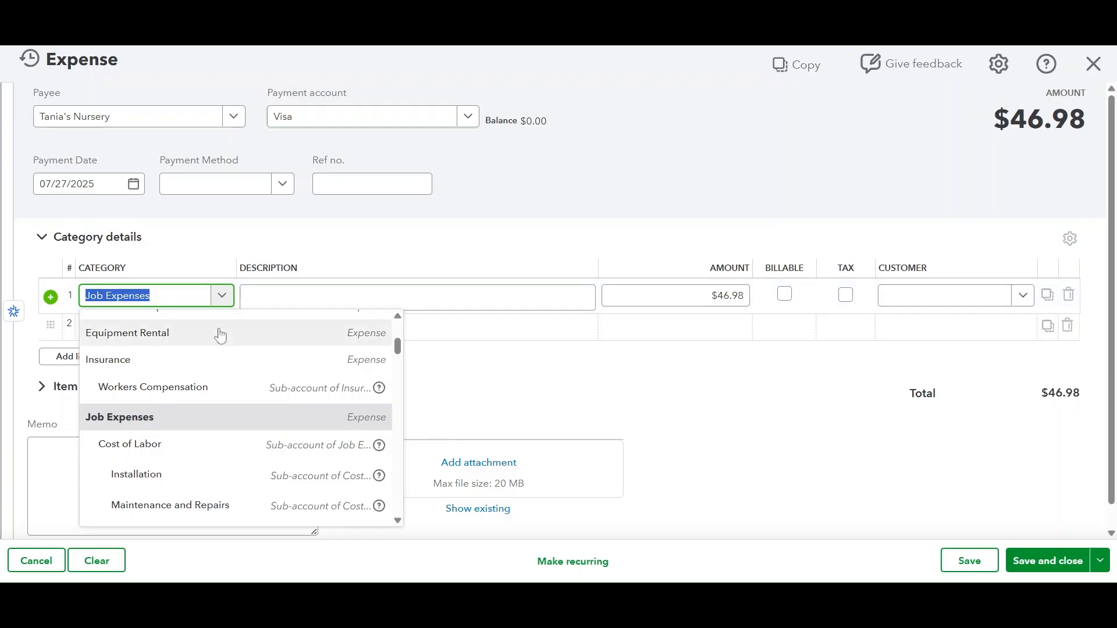
text(materia)
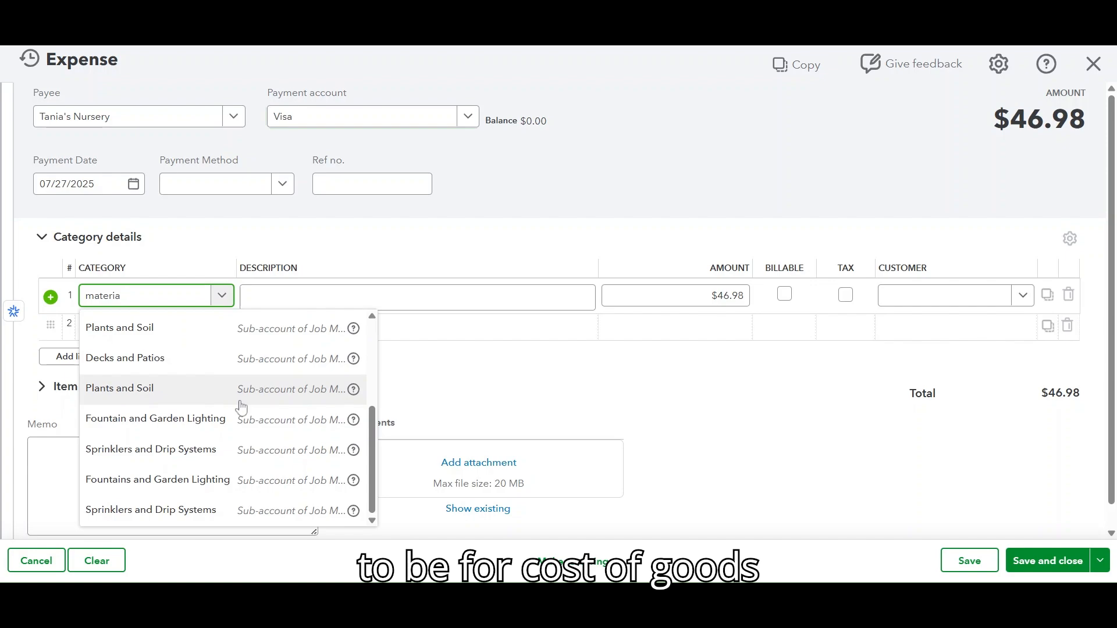
key(BackSpace)
key(BackSpace)
key(BackSpace)
key(BackSpace)
key(BackSpace)
key(BackSpace)
key(BackSpace)
key(BackSpace)
text(cost)
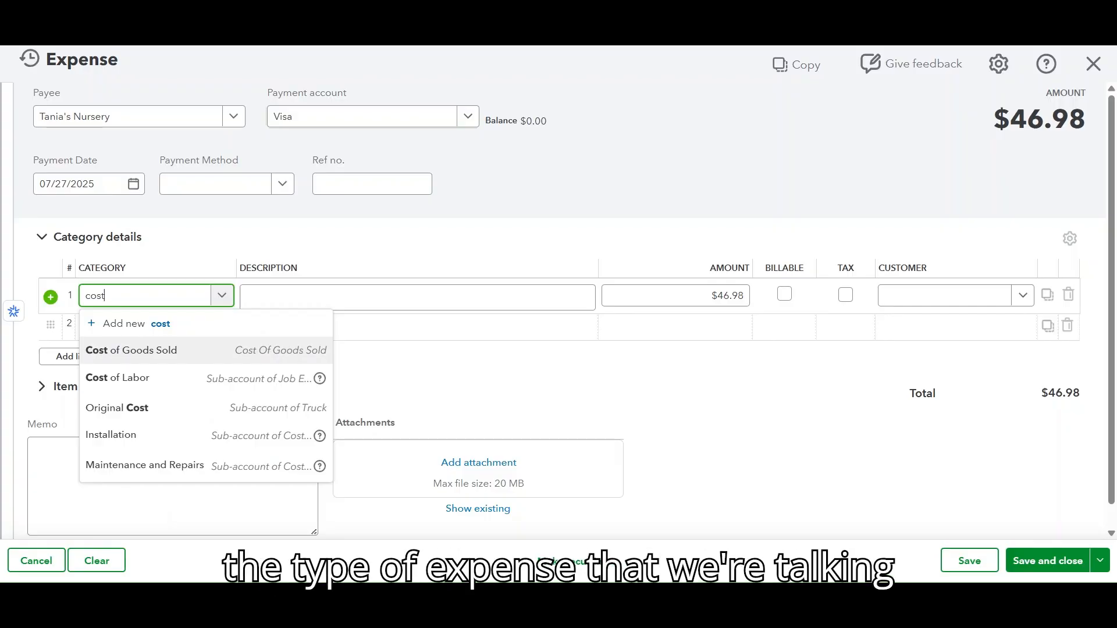
click(162, 355)
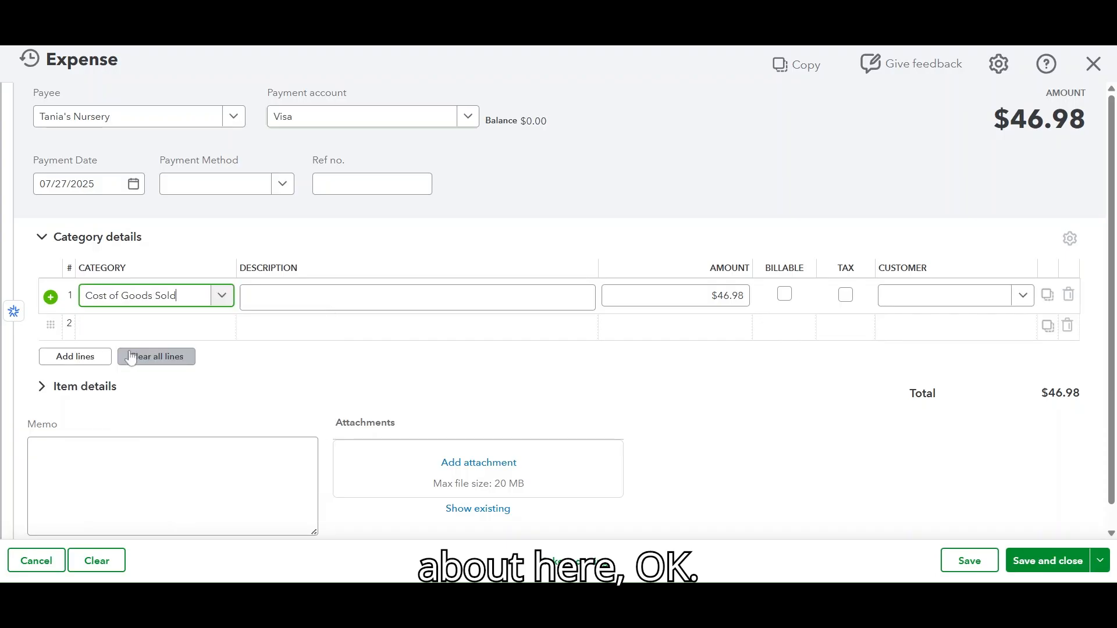
Step: Set the first line's amount to 3000
key(Tab)
key(Tab)
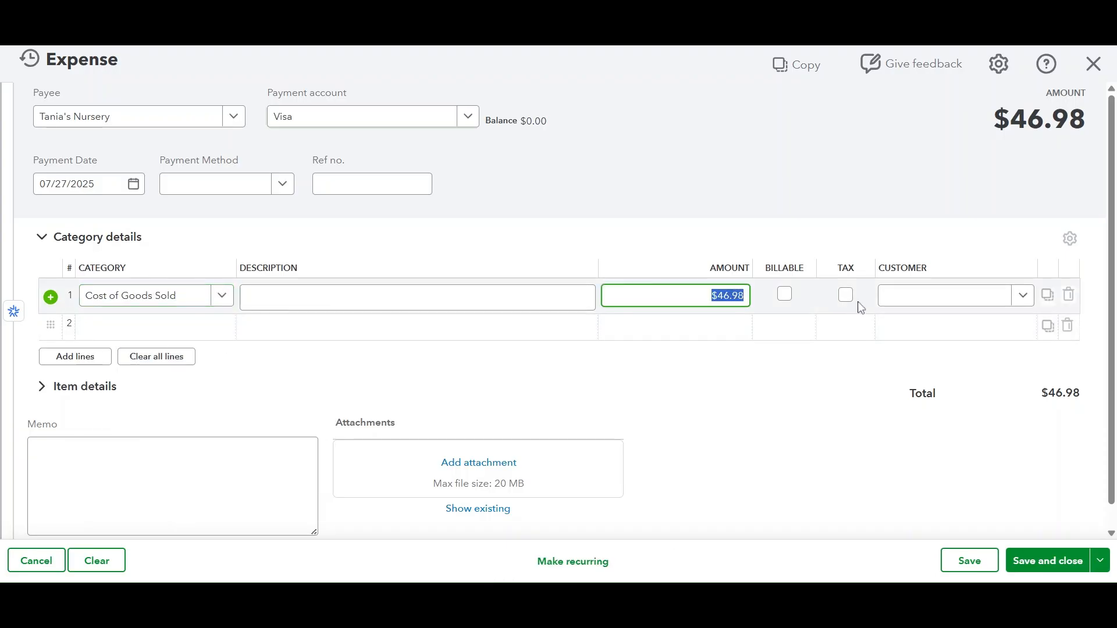
text(3000)
Step: Assign the line to customer Cool Cars - Backyard Job and save and close the expense
click(1025, 297)
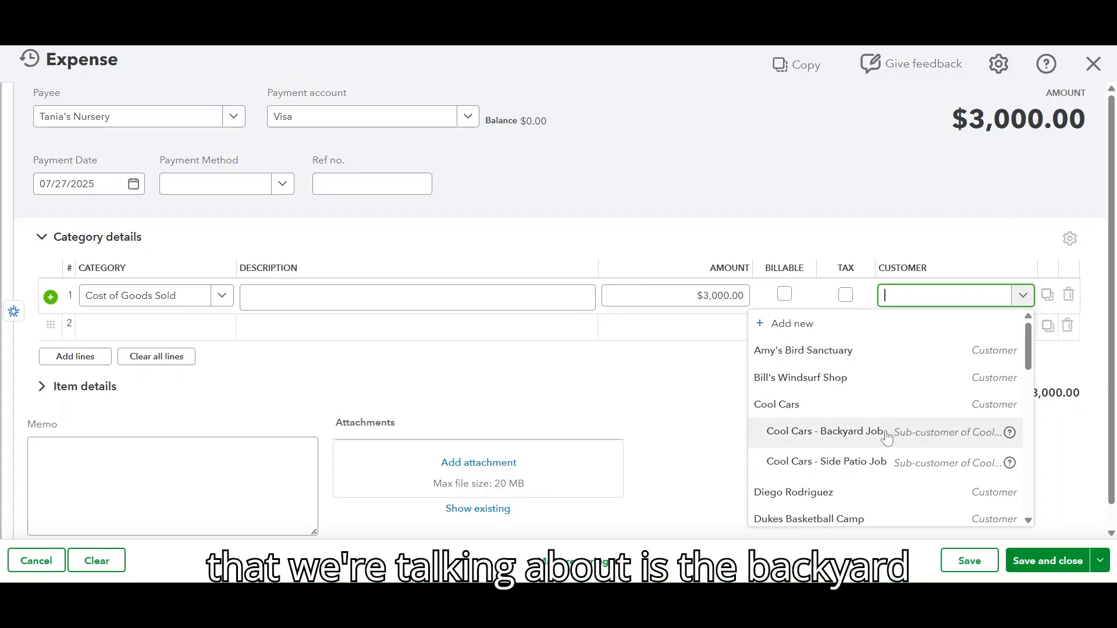
click(826, 432)
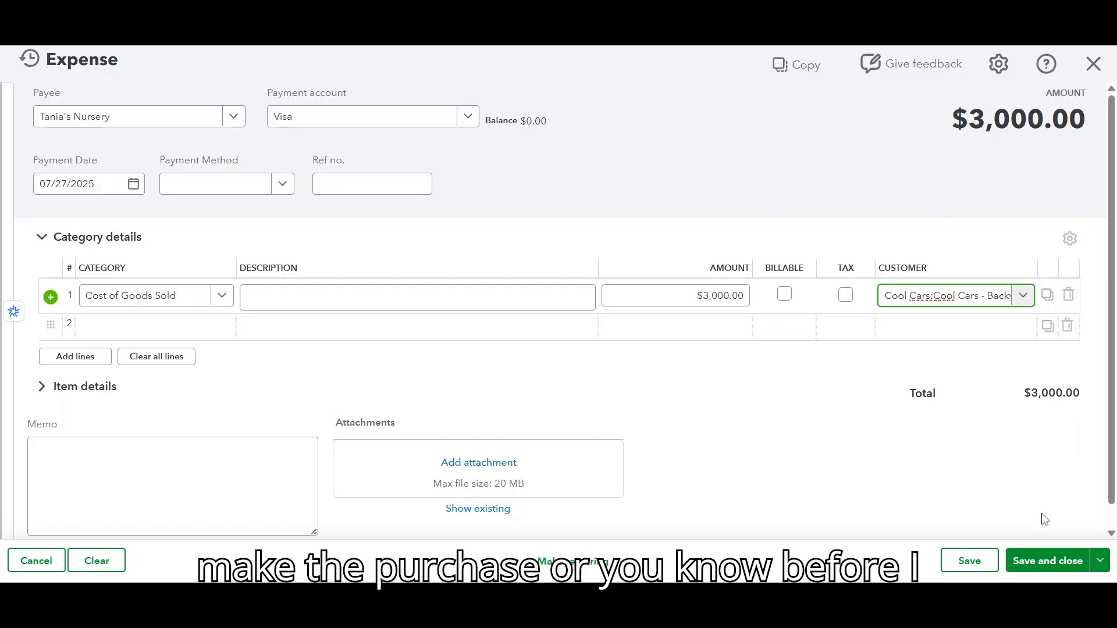
click(1065, 556)
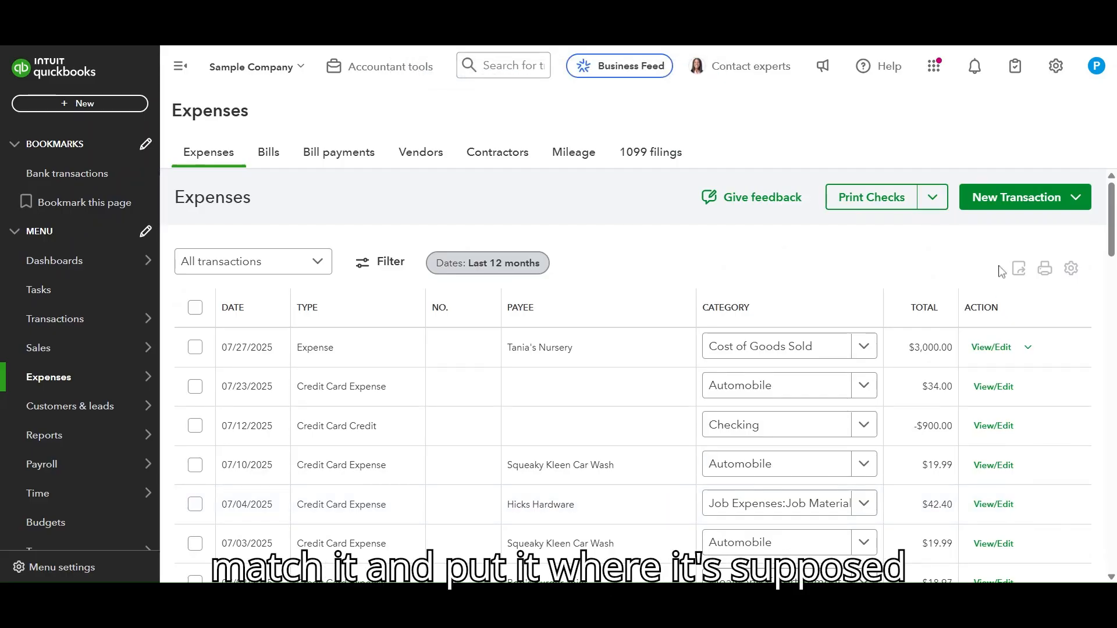
Step: Start a second expense and choose Tania's Nursery as the payee
click(1001, 213)
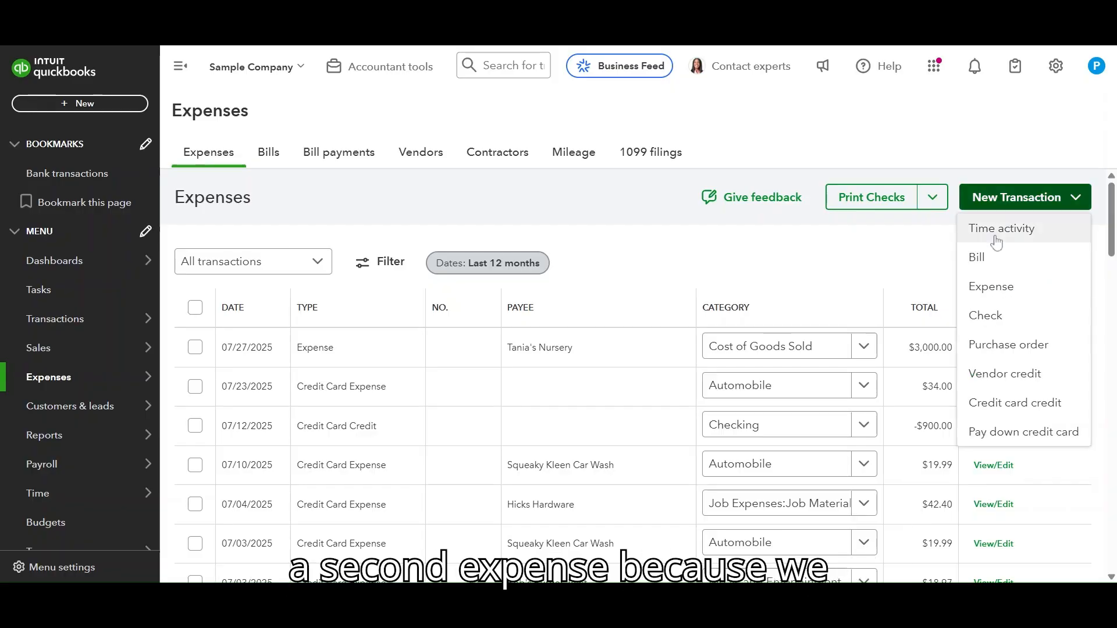
click(996, 287)
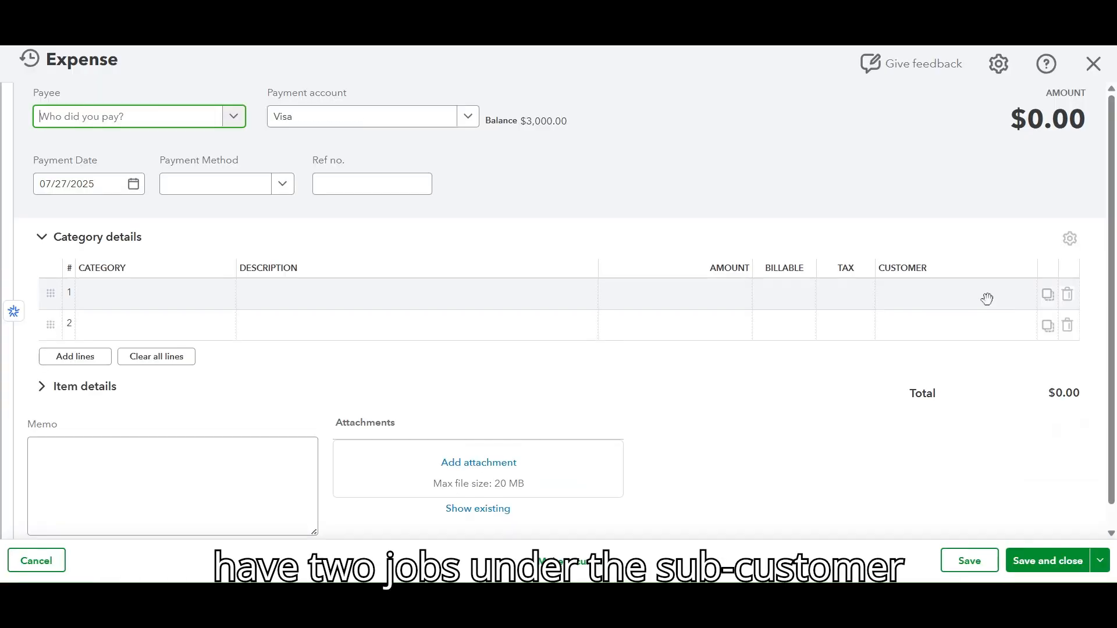
click(233, 115)
scroll(181, 272, down, 4)
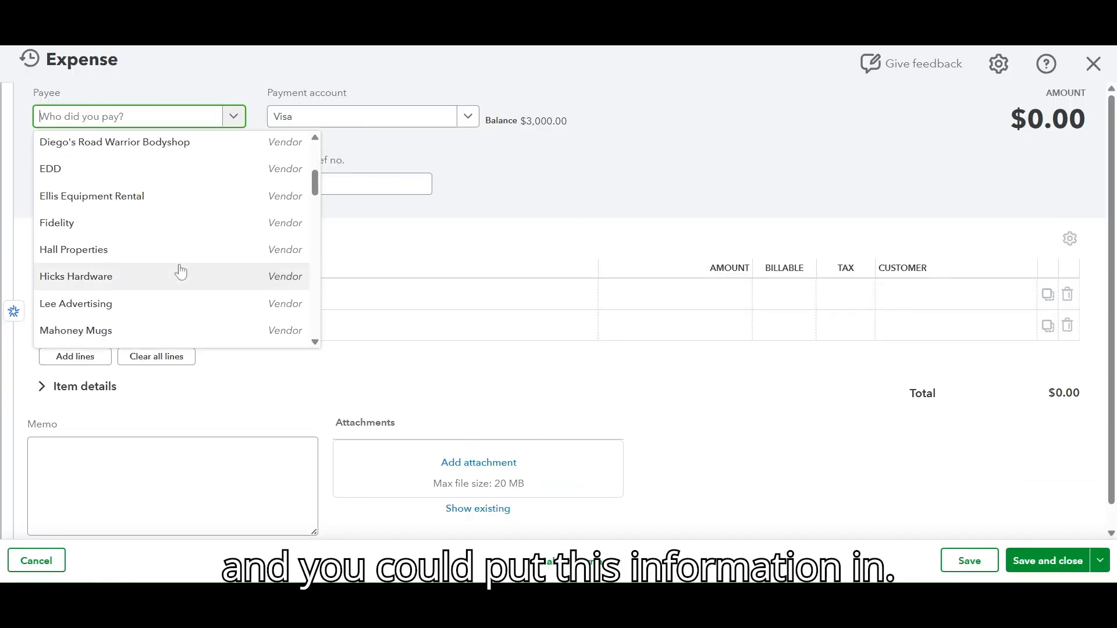
scroll(178, 273, down, 5)
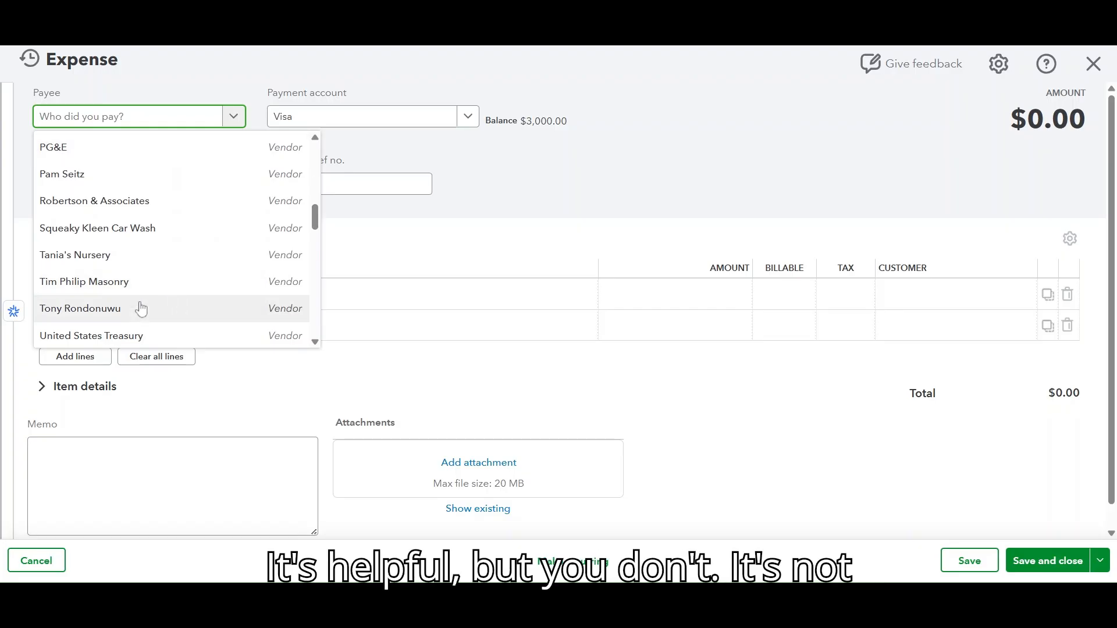
click(130, 256)
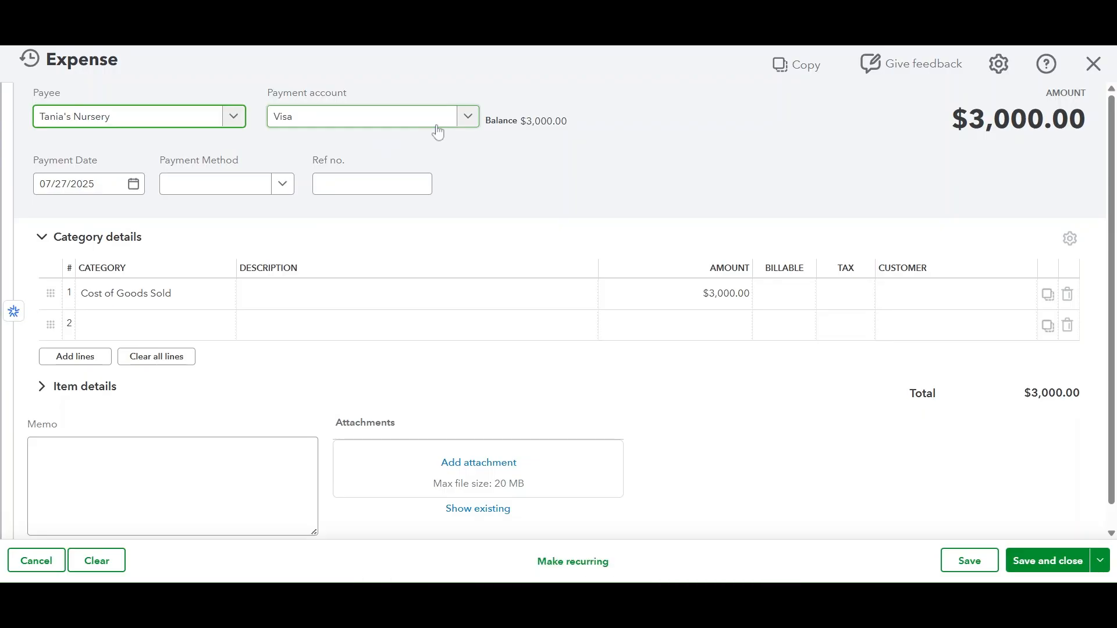
Step: Set the first line's amount to 1500
click(255, 293)
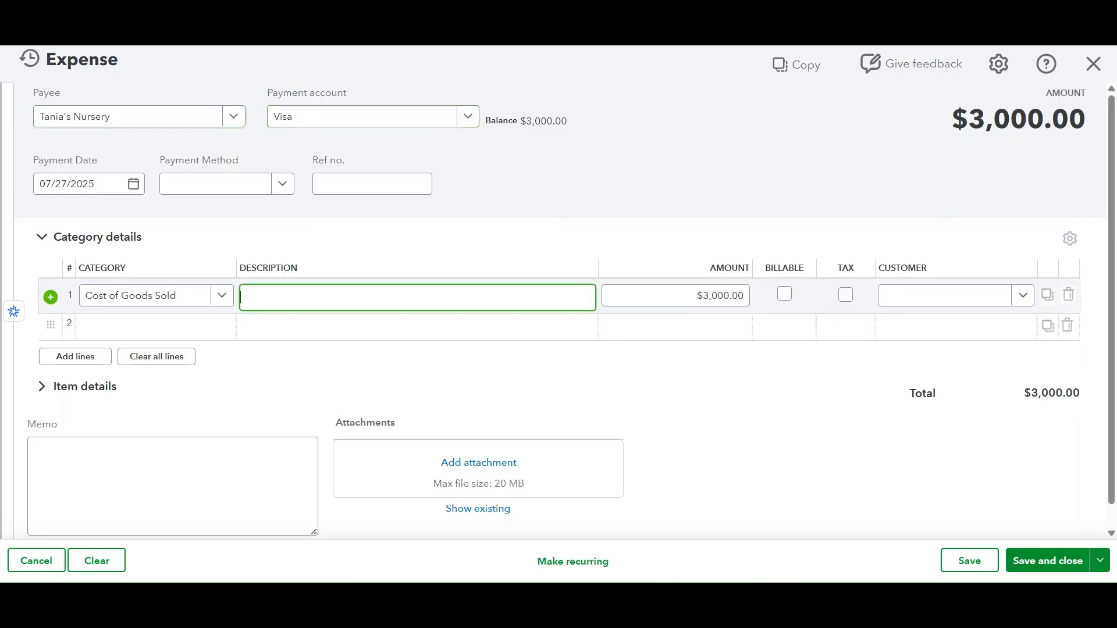
key(Tab)
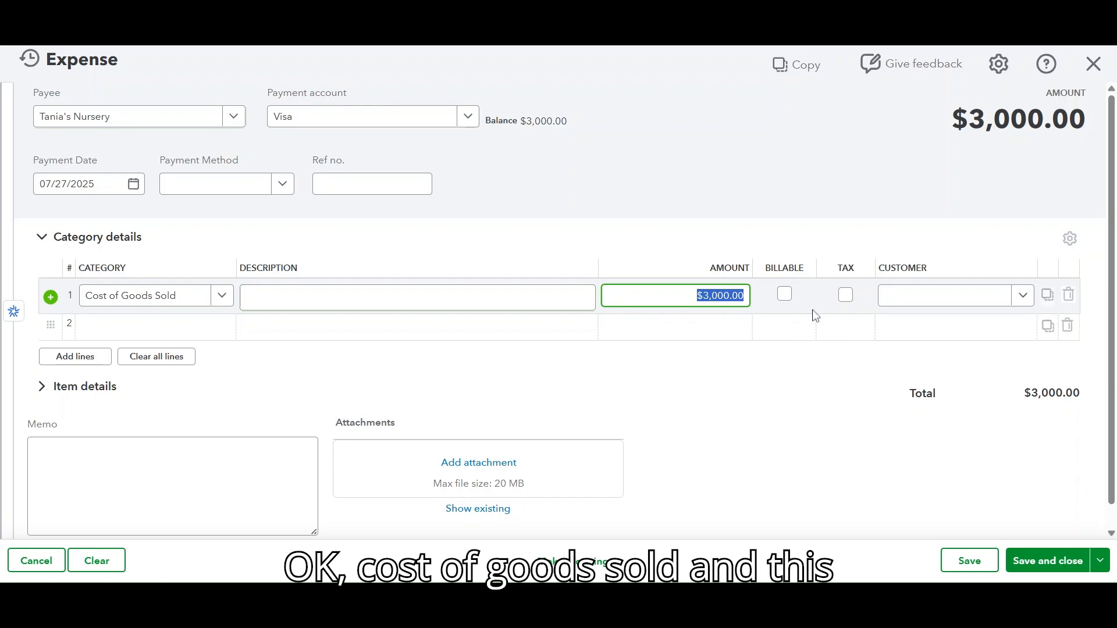
text(15)
key(Tab)
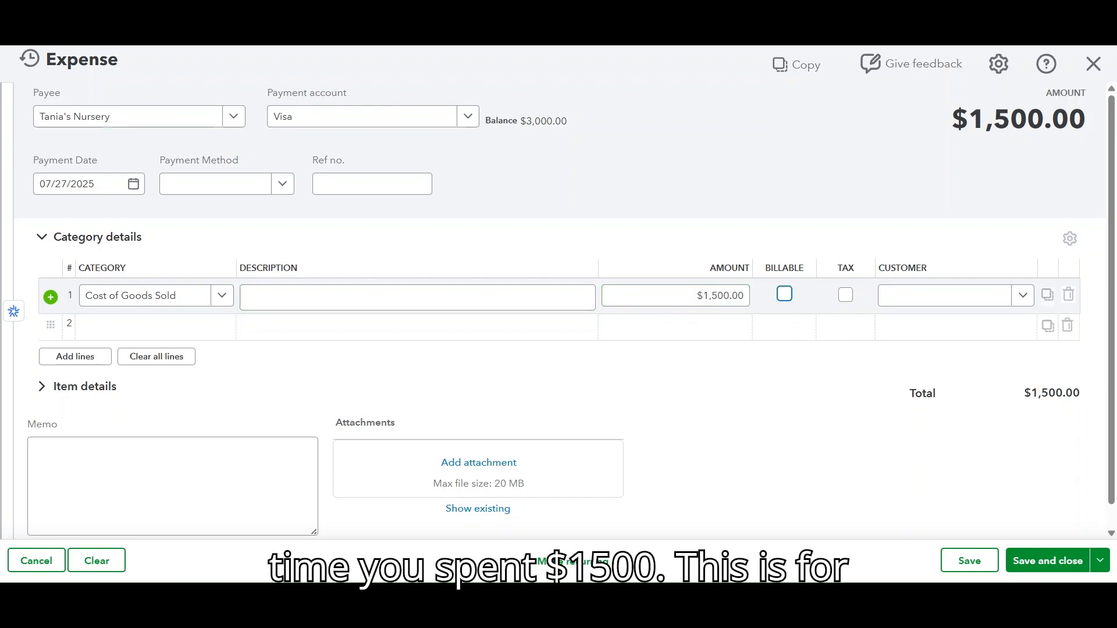
Step: Assign the line to customer Cool Cars - Side Patio Job and save and close the expense
click(1019, 303)
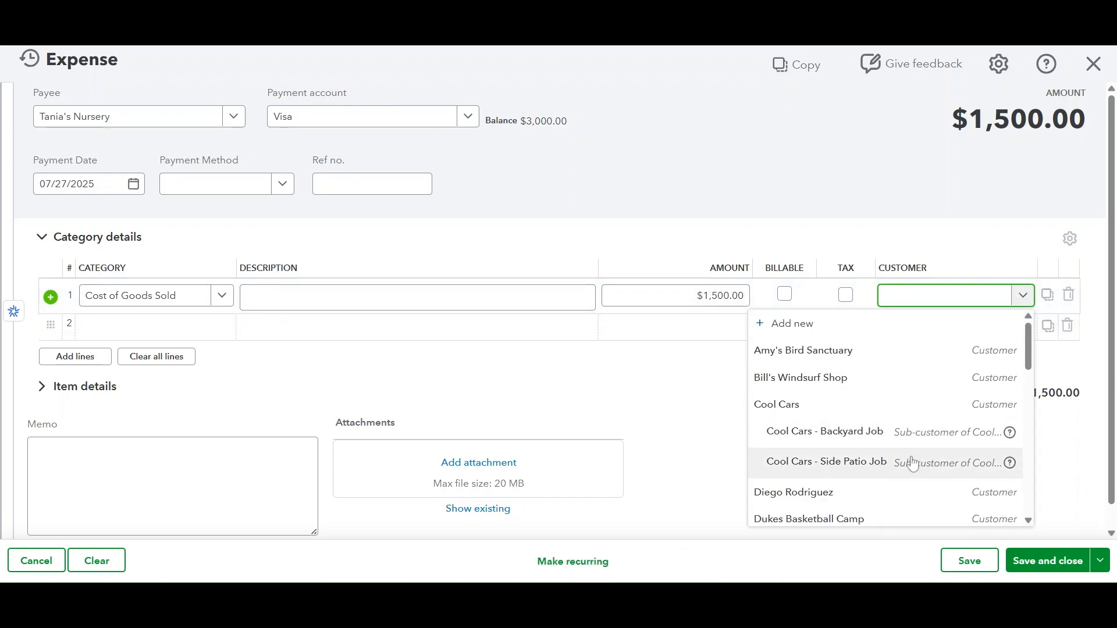
click(879, 465)
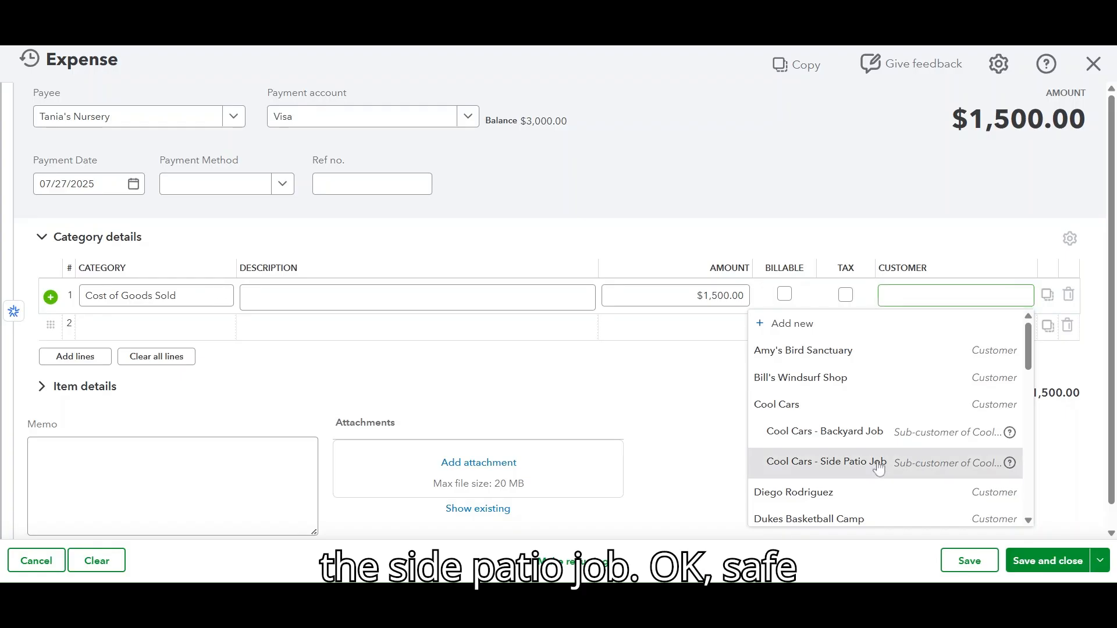
click(1041, 570)
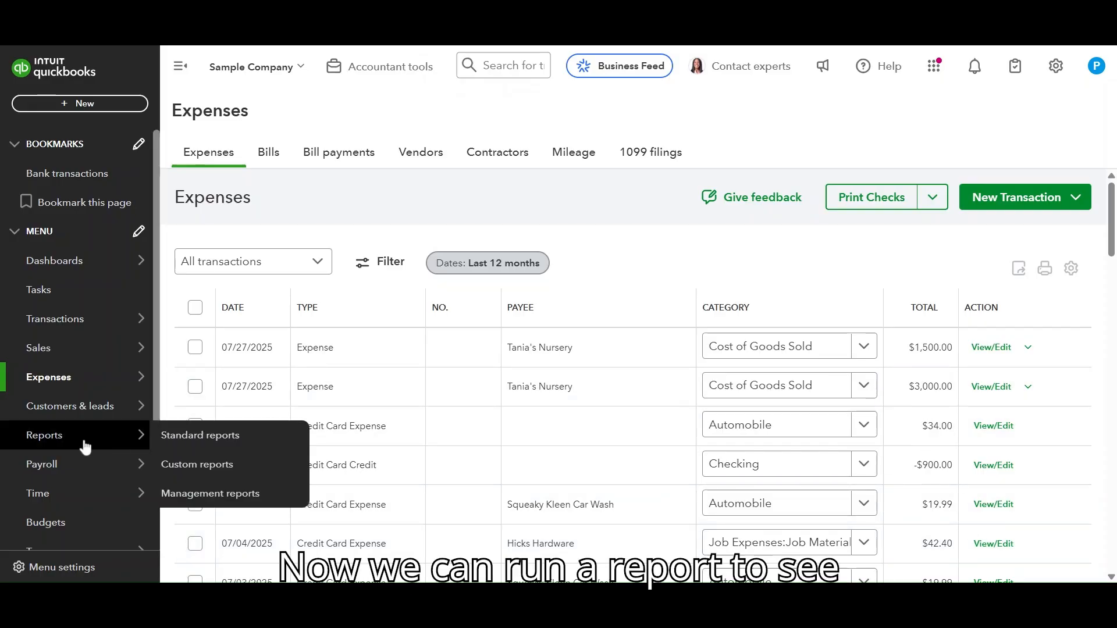
Step: Open the Profit and Loss by Customer standard report
click(103, 442)
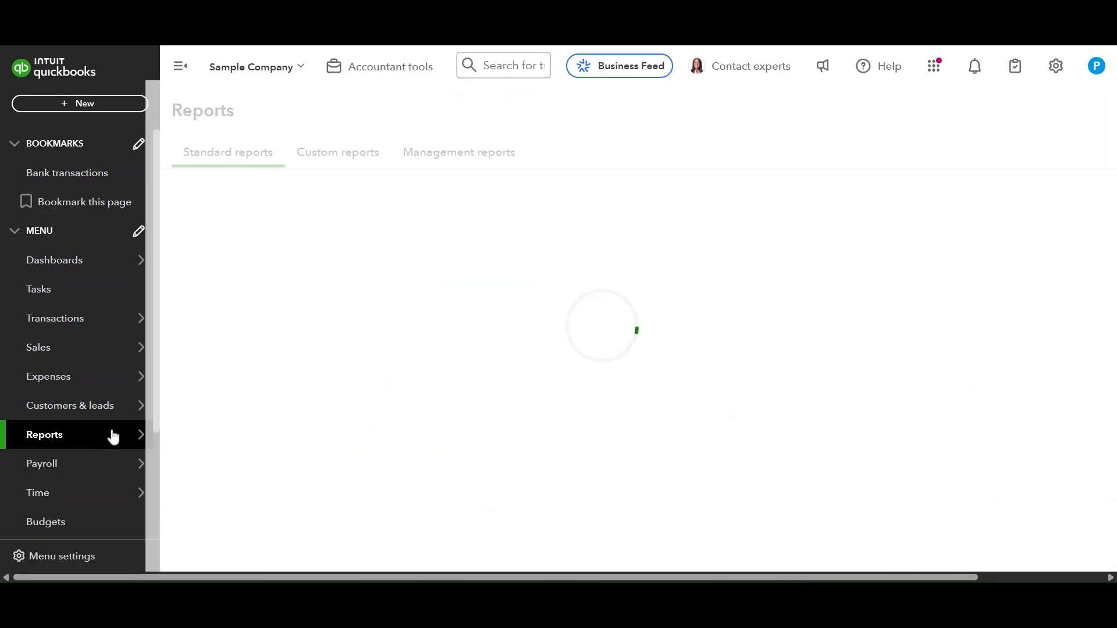
mouse_move(112, 423)
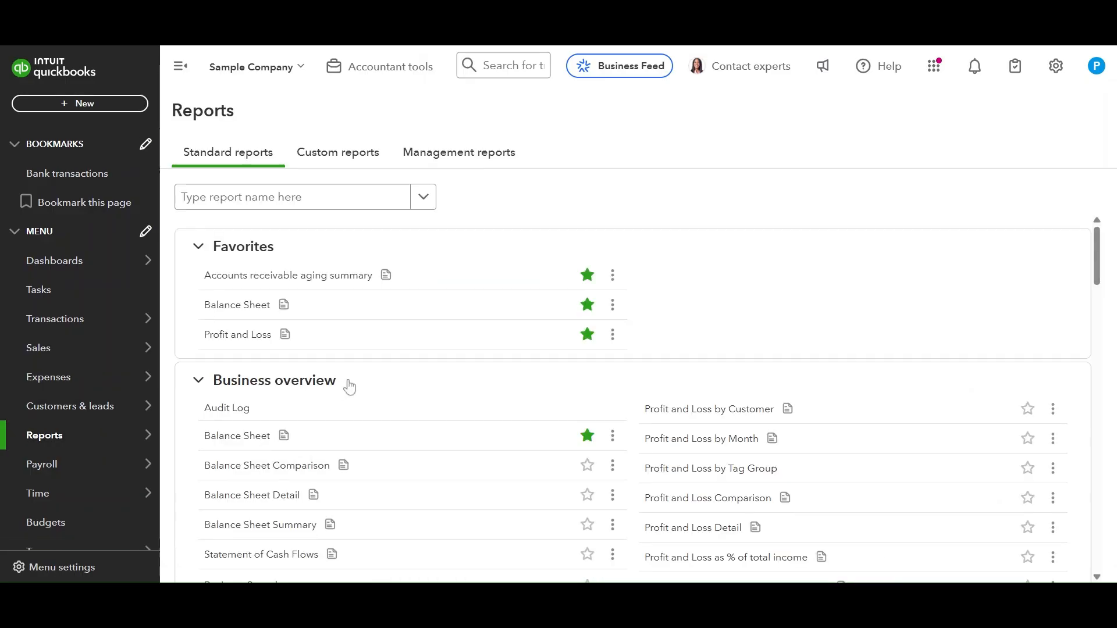
click(727, 412)
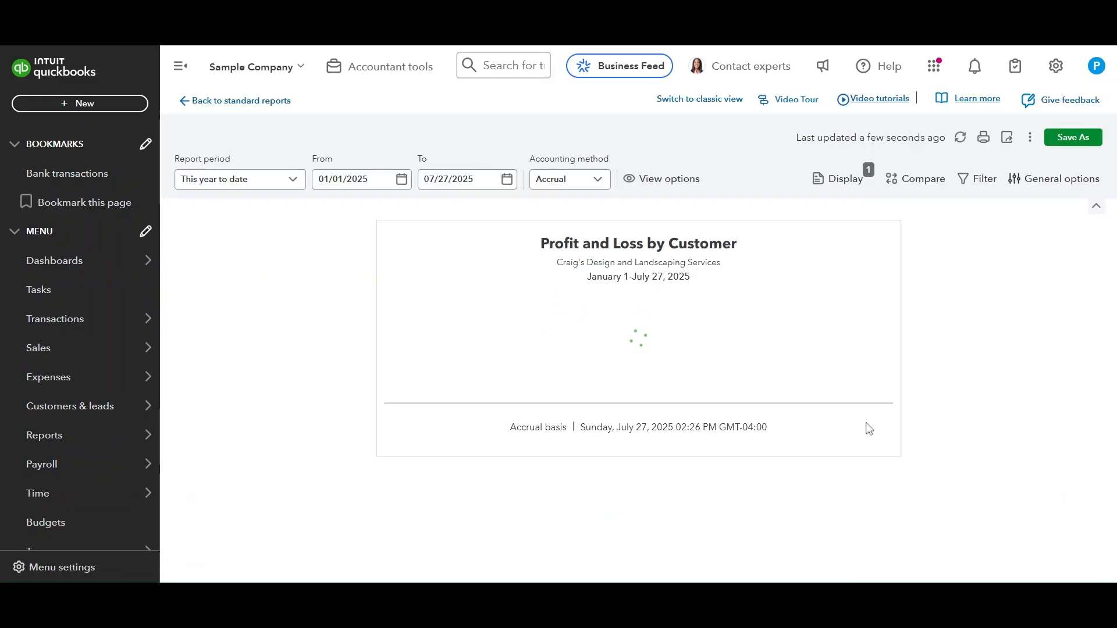
Step: Filter the report by Customer equal to Cool Cars - Backyard Job and Cool Cars - Side Patio Job
click(980, 181)
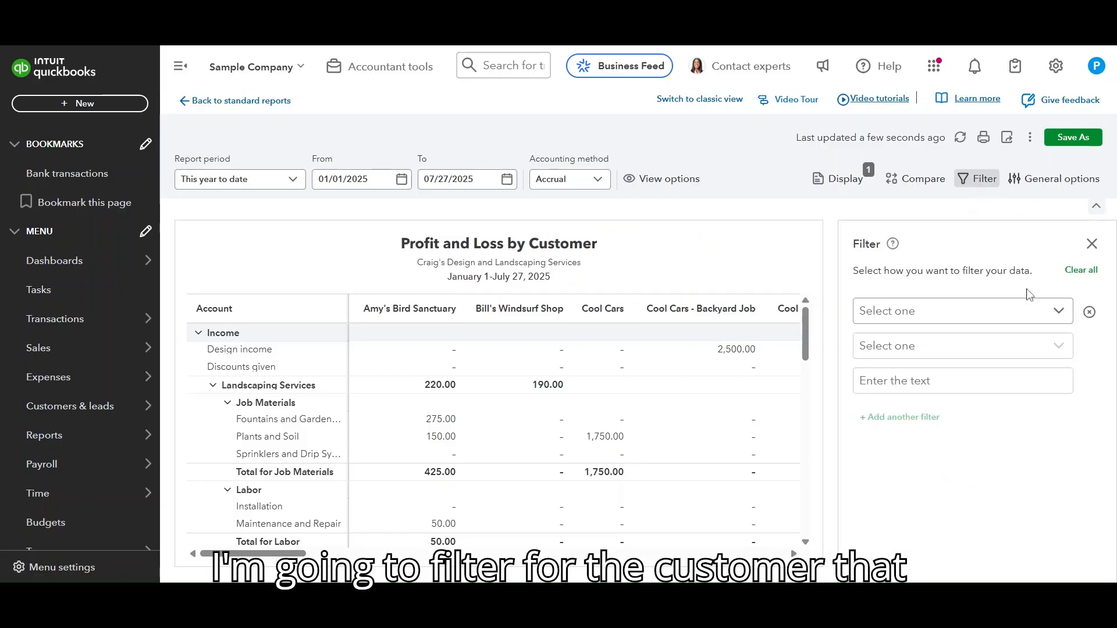
click(1025, 312)
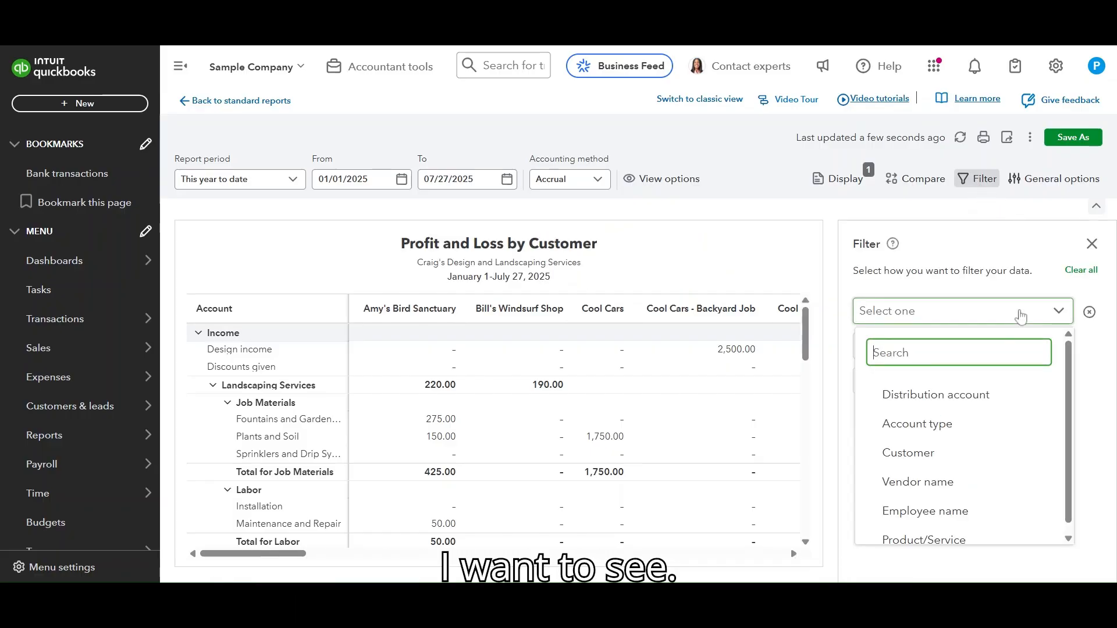
click(928, 452)
click(973, 401)
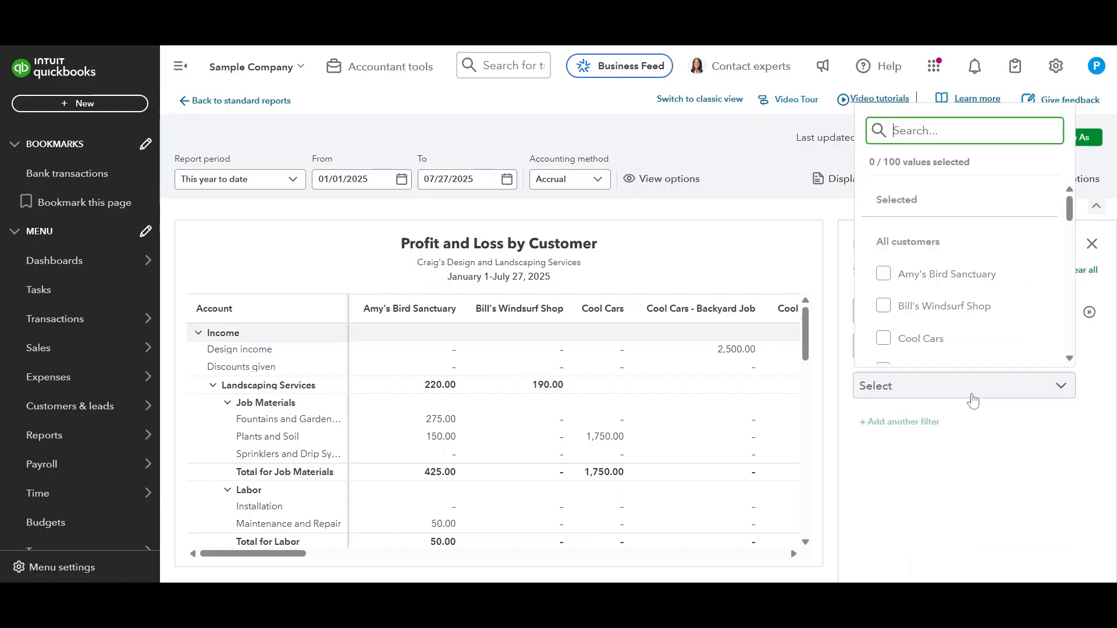
scroll(956, 337, down, 1)
click(884, 298)
click(882, 348)
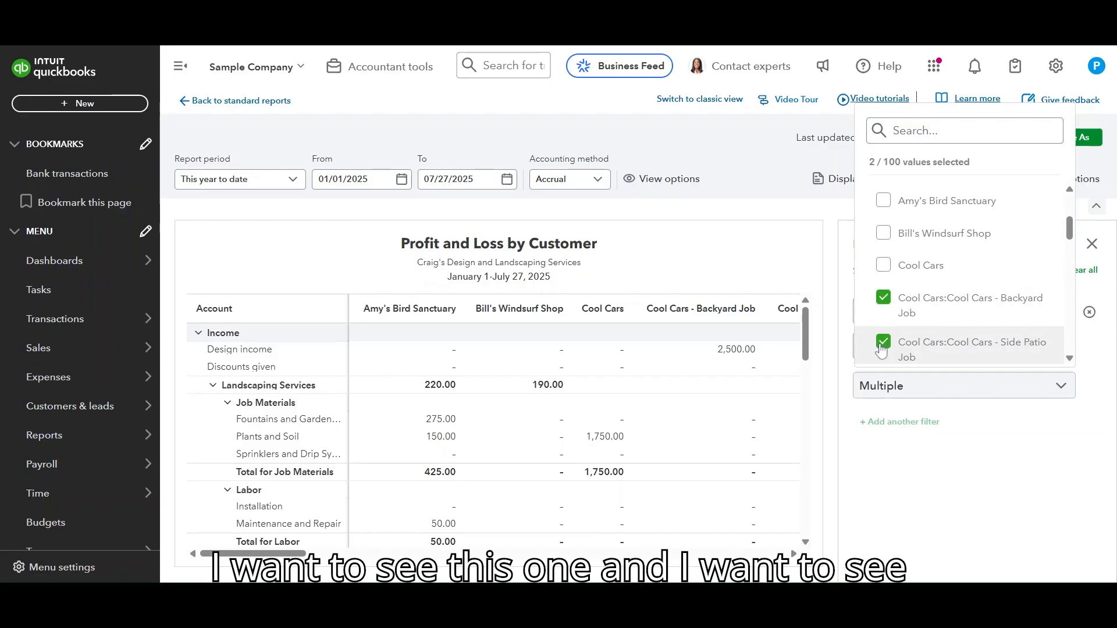
click(994, 488)
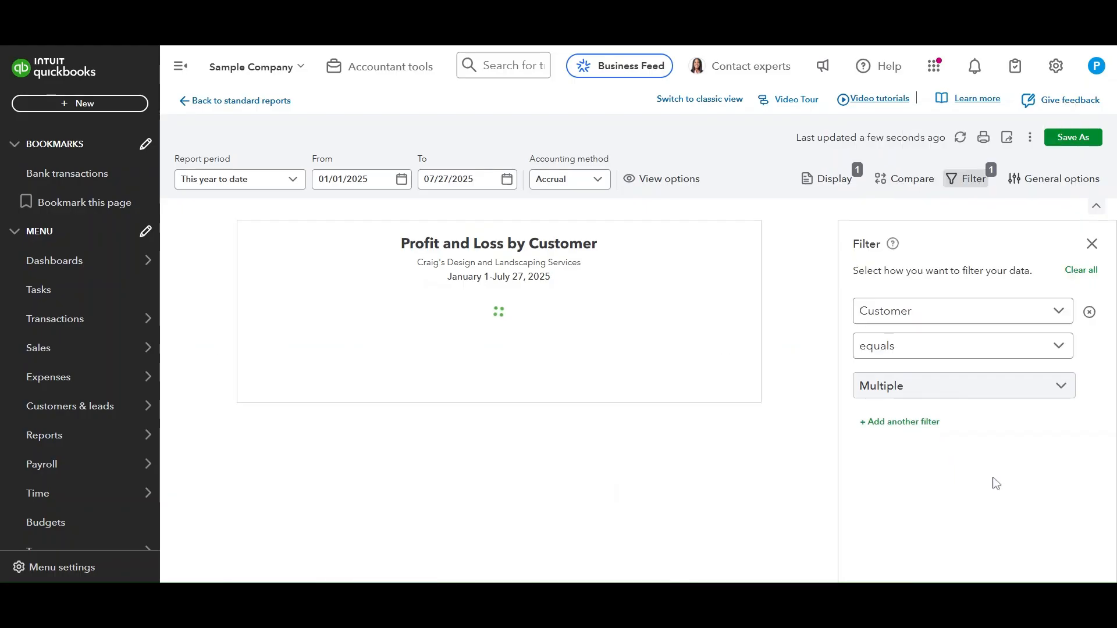